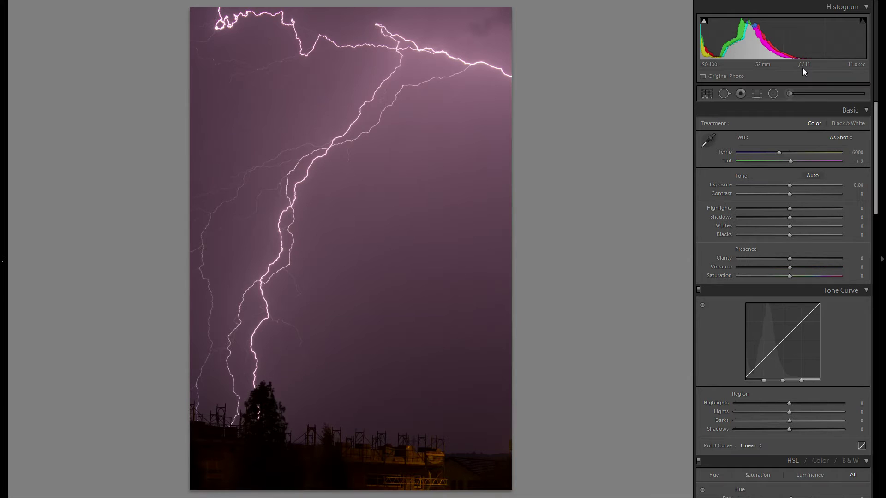
- Test Exposure darker and brighter, reset it to 0.00, and enable the highlight clipping warning
left_click_drag(768, 185, 754, 186)
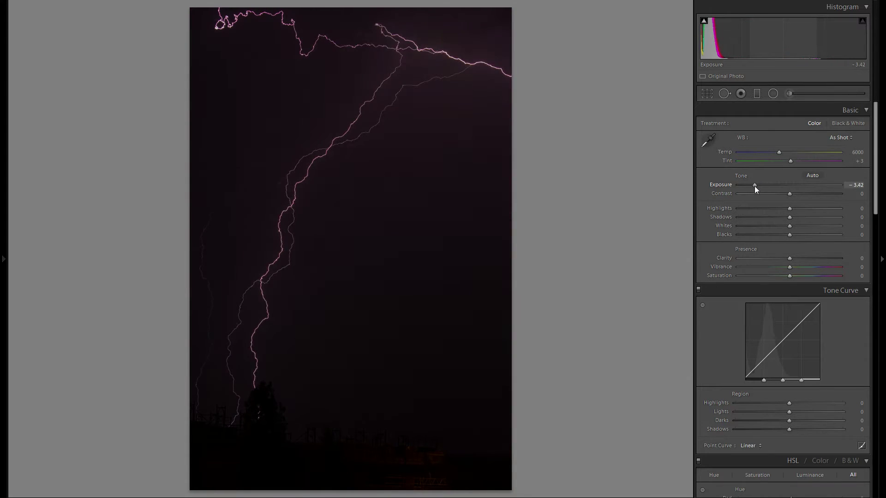
double_click(720, 186)
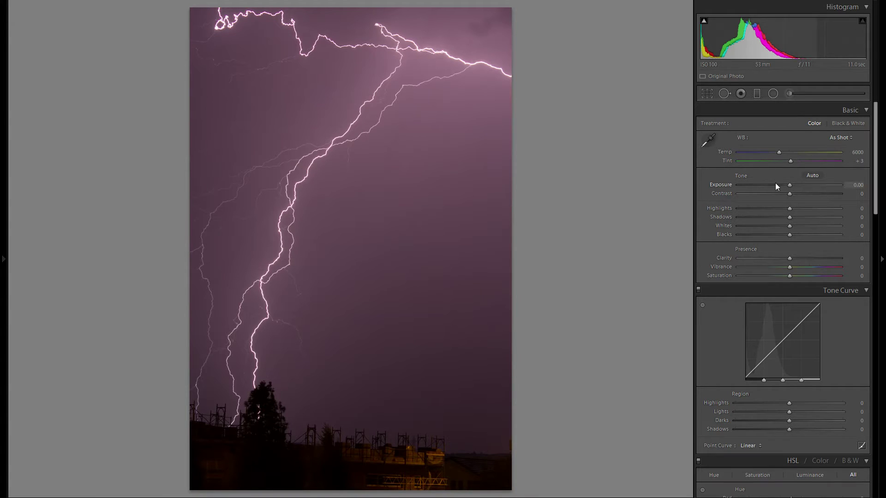
left_click(862, 20)
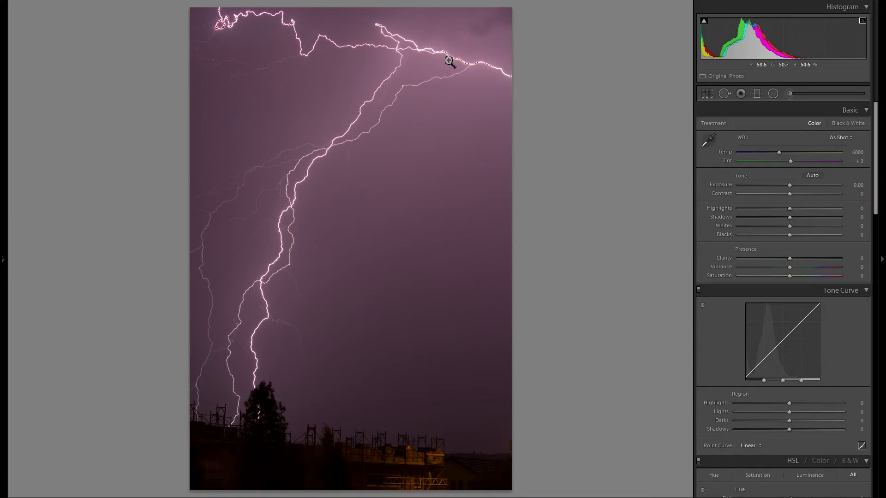
left_click_drag(789, 184, 815, 185)
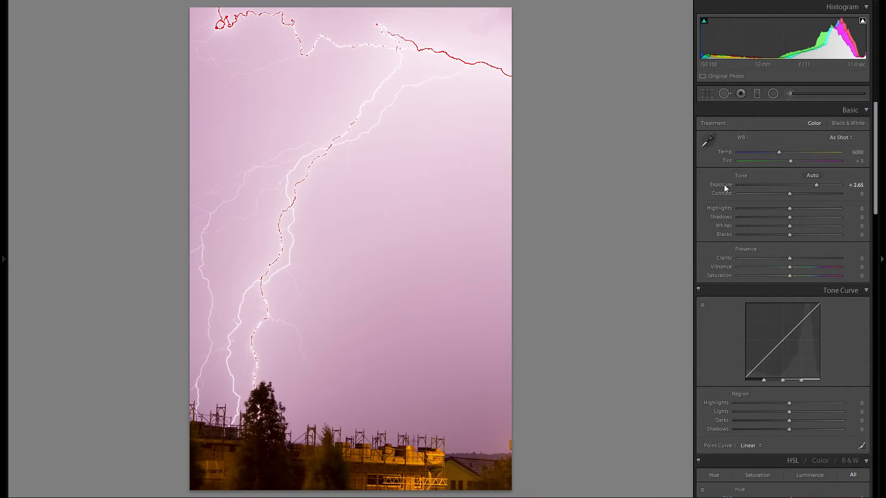
double_click(724, 185)
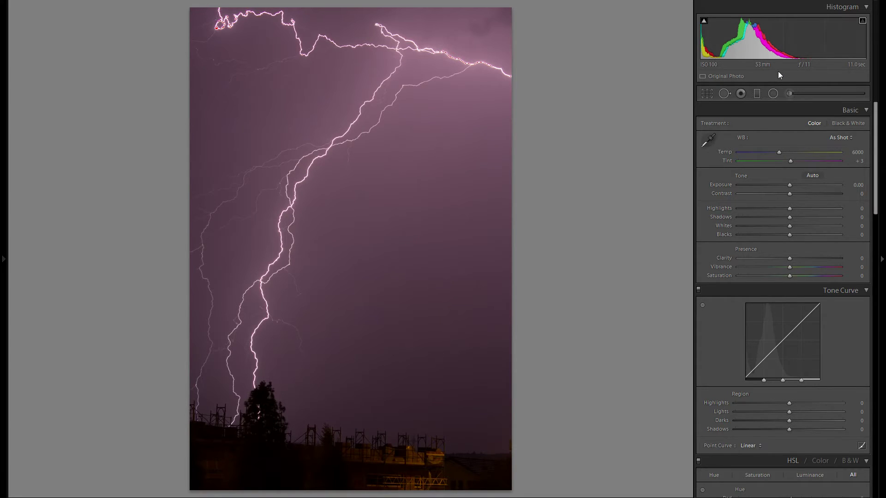
- Hide the clipping indicator overlay with the J shortcut
key("j")
- Crop to a 1 x 1 square framing the lightning and cutting off the bottom treeline
left_click(707, 94)
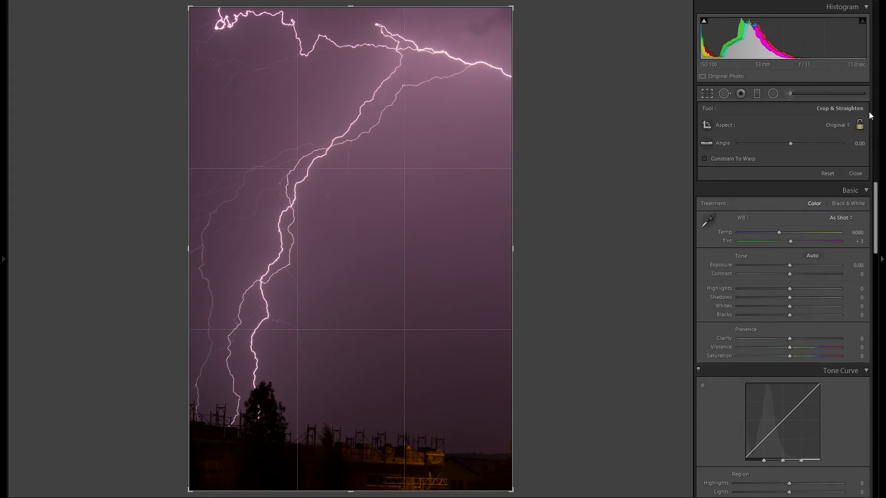
left_click_drag(349, 490, 340, 430)
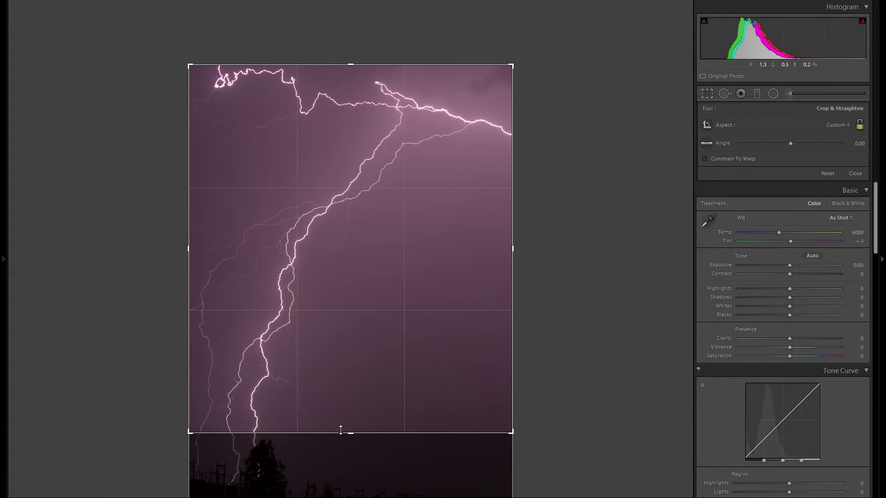
left_click(836, 125)
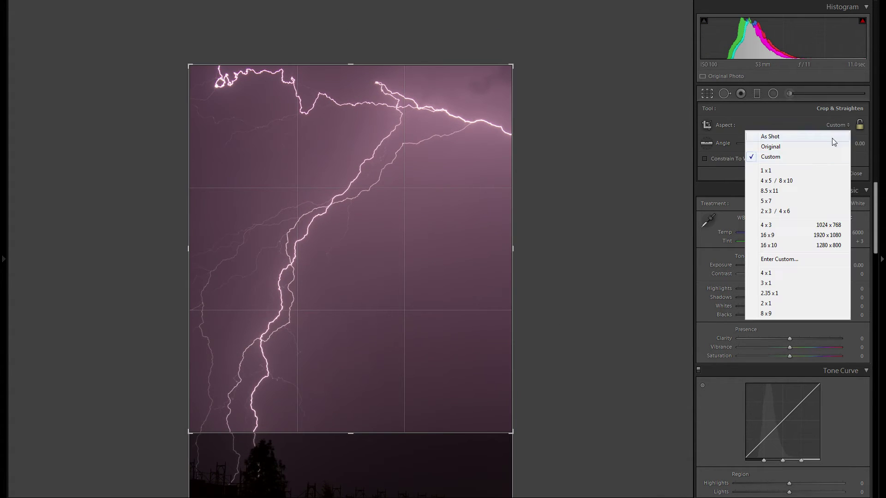
left_click(806, 175)
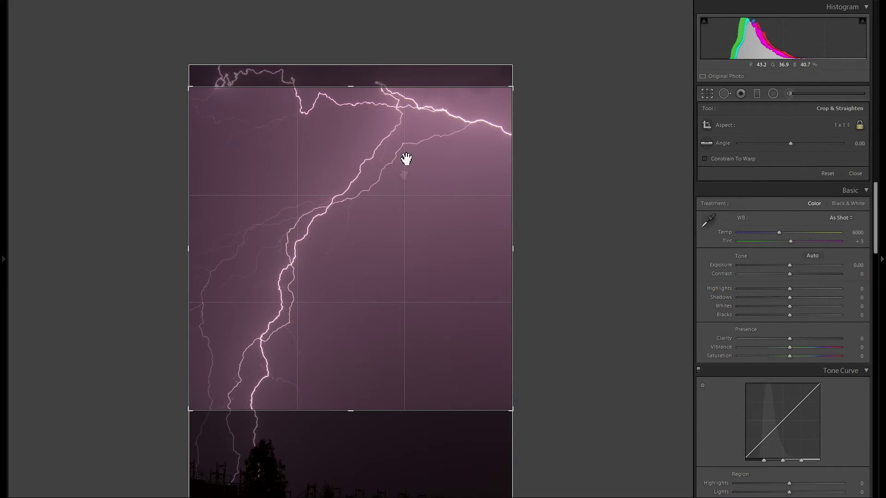
left_click_drag(406, 159, 397, 218)
key("Return")
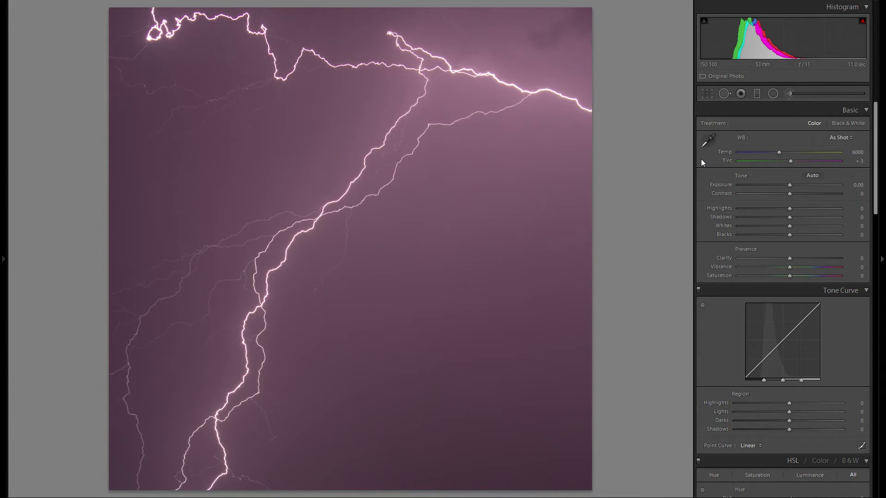
- Set white balance Temp to 3403 and Tint to +63 for a violet sky
left_click(779, 152)
left_click_drag(779, 154, 773, 153)
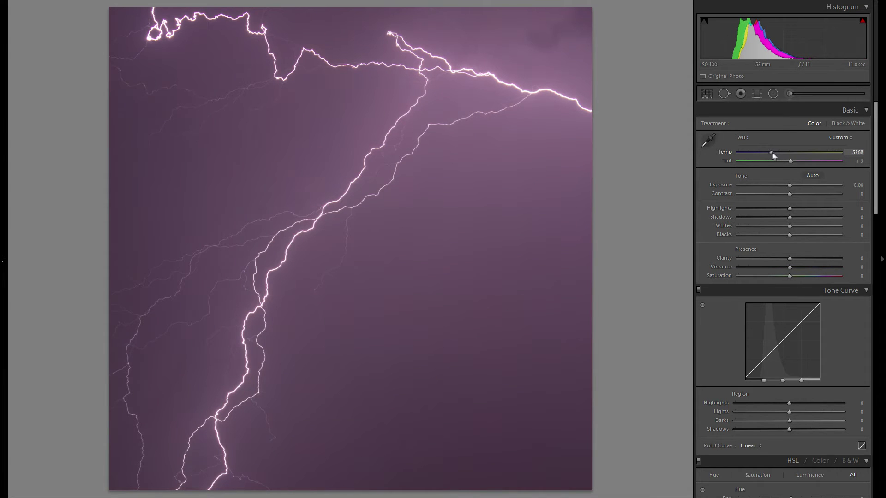
double_click(724, 152)
left_click_drag(781, 153, 763, 155)
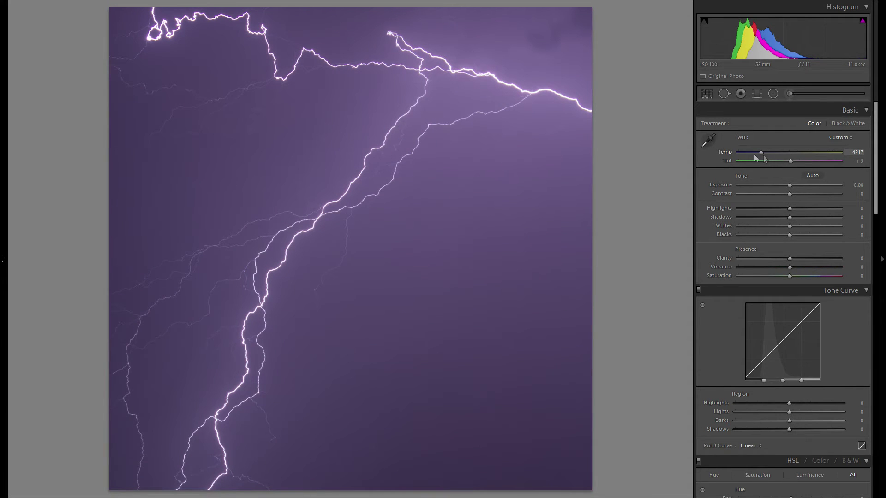
double_click(724, 151)
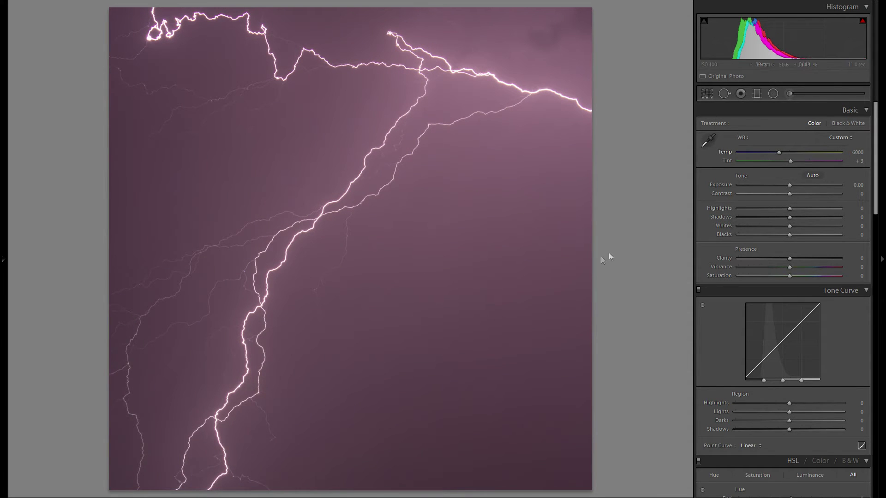
left_click_drag(778, 154, 752, 154)
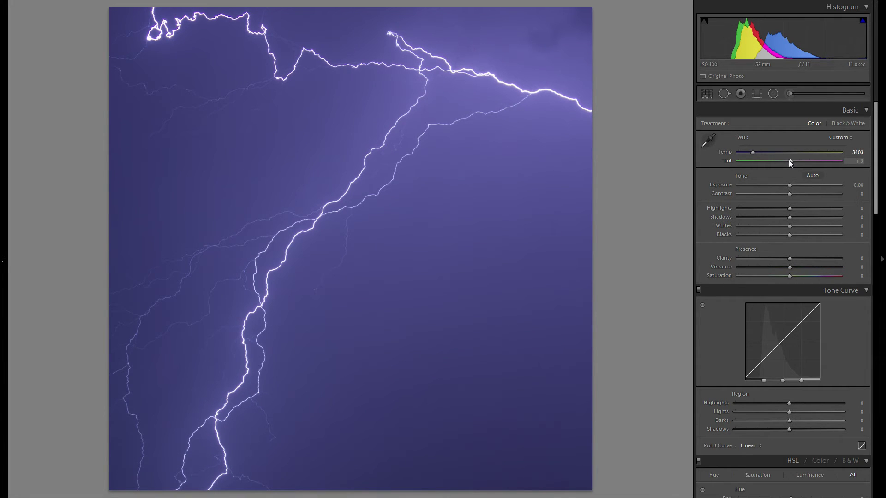
left_click_drag(791, 161, 810, 162)
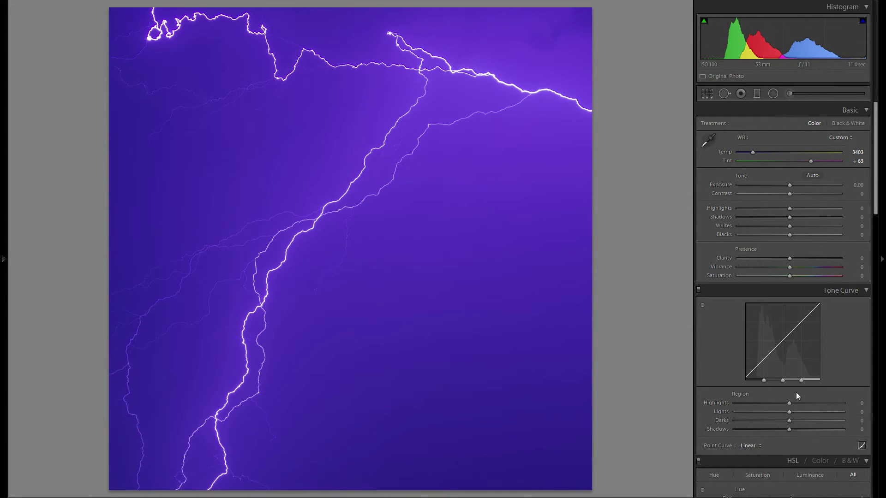
- Raise tone curve Highlights to +100, trying lower Blacks before resetting them to 0
left_click_drag(789, 404, 884, 410)
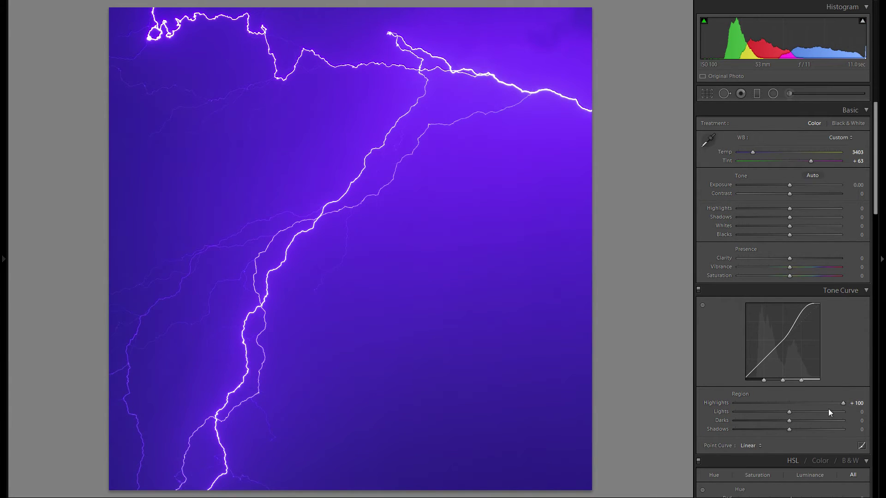
double_click(721, 403)
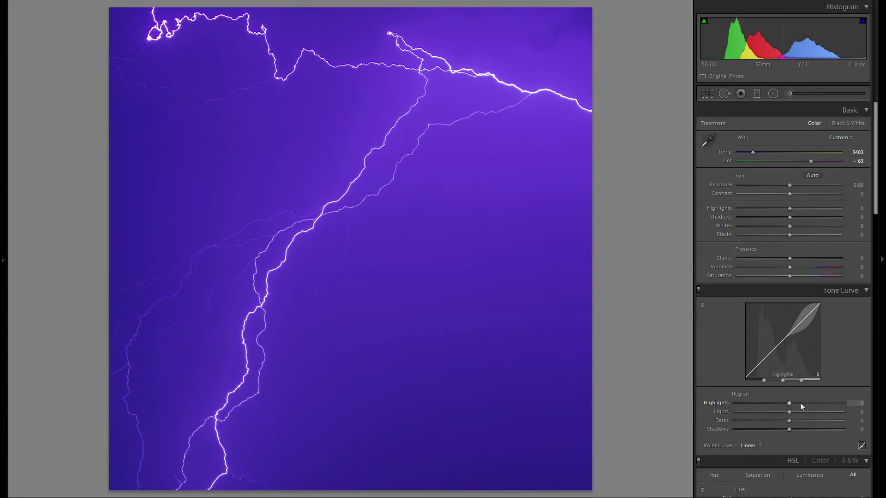
left_click_drag(790, 404, 846, 404)
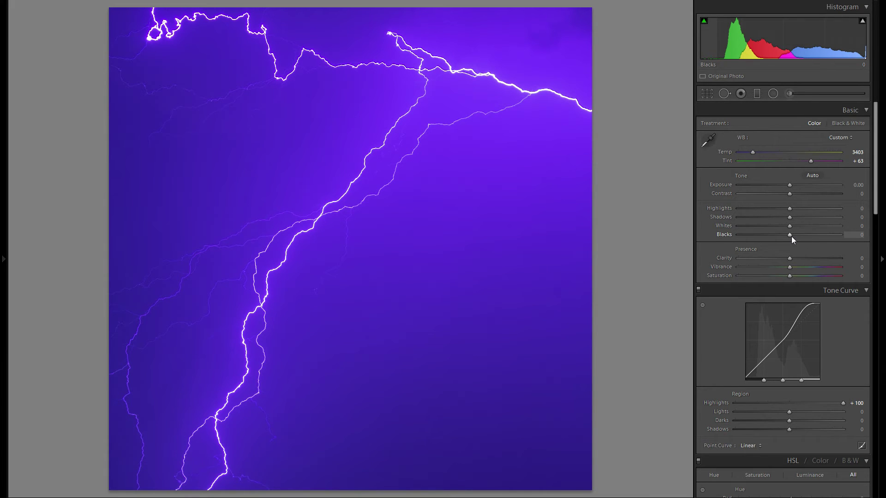
left_click_drag(791, 237, 751, 236)
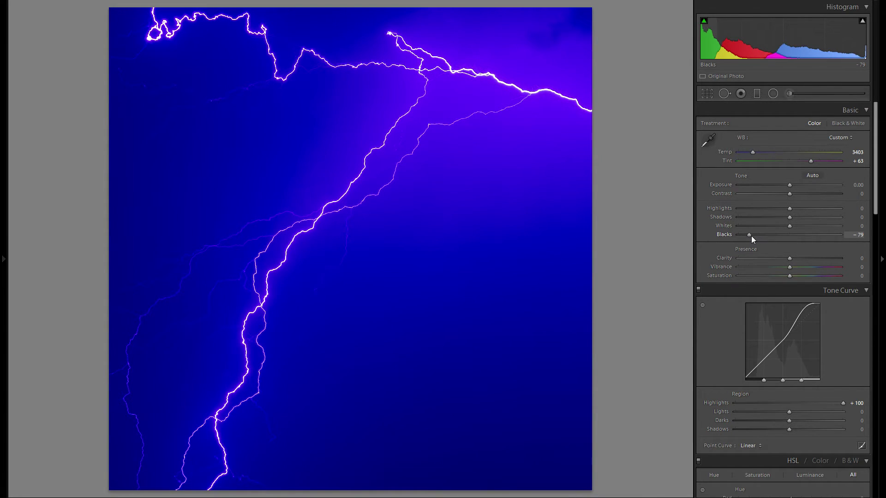
double_click(726, 232)
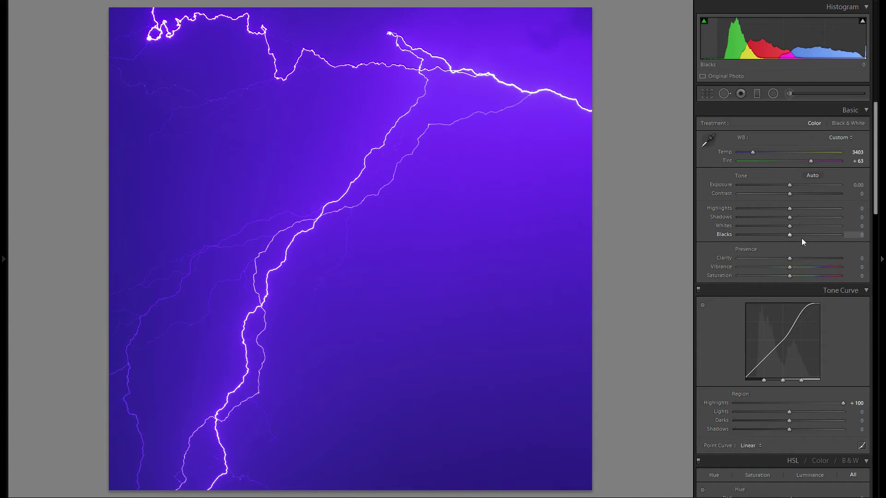
- Set Blacks −83, Temp 4081, Whites +21, Shadows −52, Highlights −4 and Contrast +60
left_click_drag(790, 235, 748, 235)
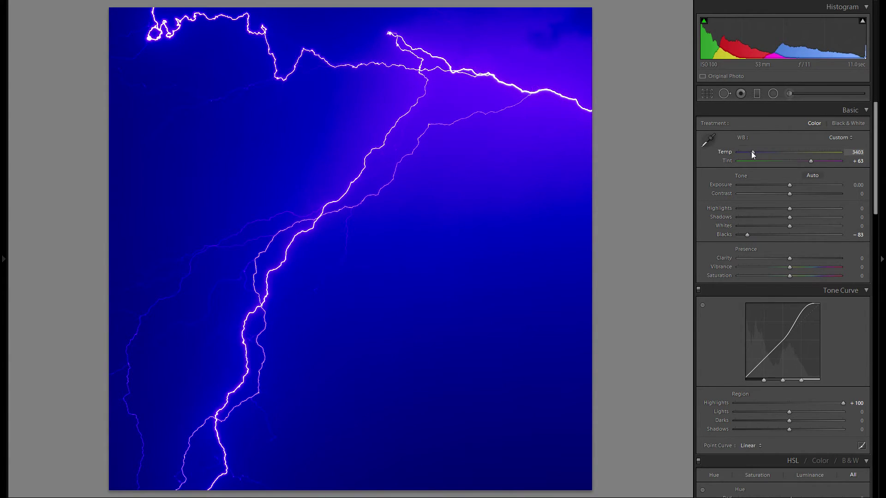
left_click_drag(751, 151, 757, 152)
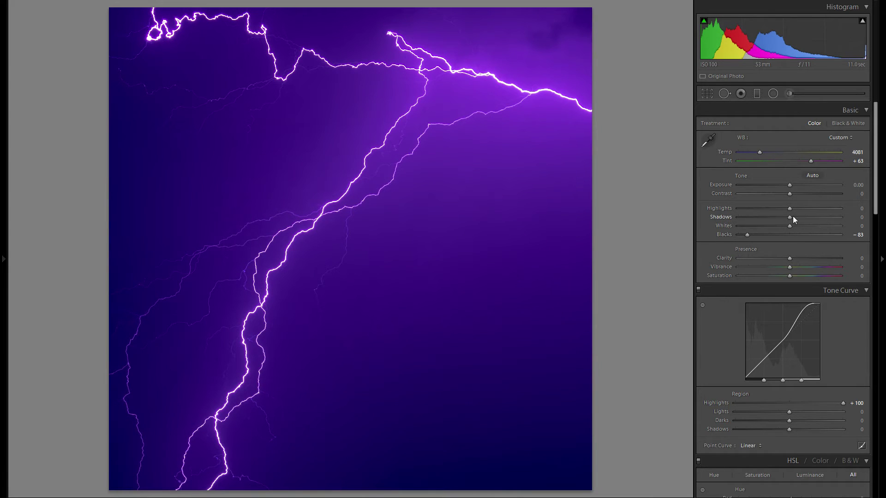
mouse_move(789, 225)
left_mouse_down()
mouse_move(774, 225)
mouse_move(802, 226)
mouse_move(773, 228)
mouse_move(800, 229)
left_mouse_up()
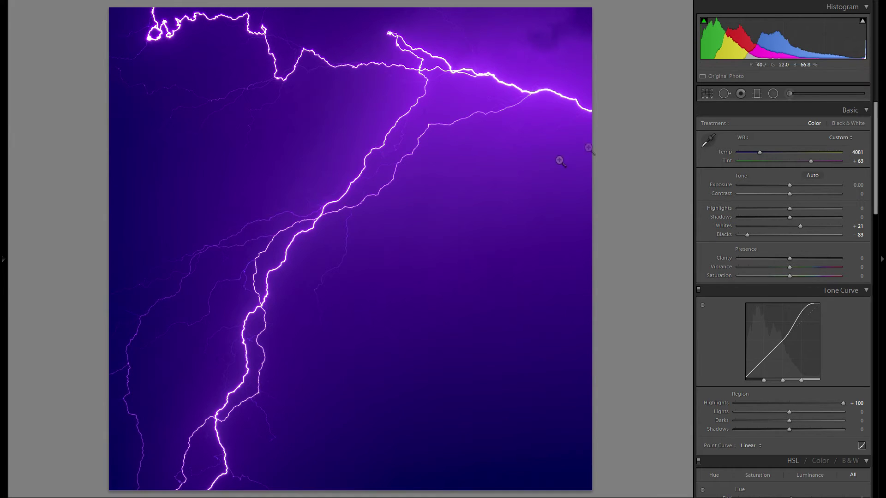
left_click_drag(789, 218, 761, 222)
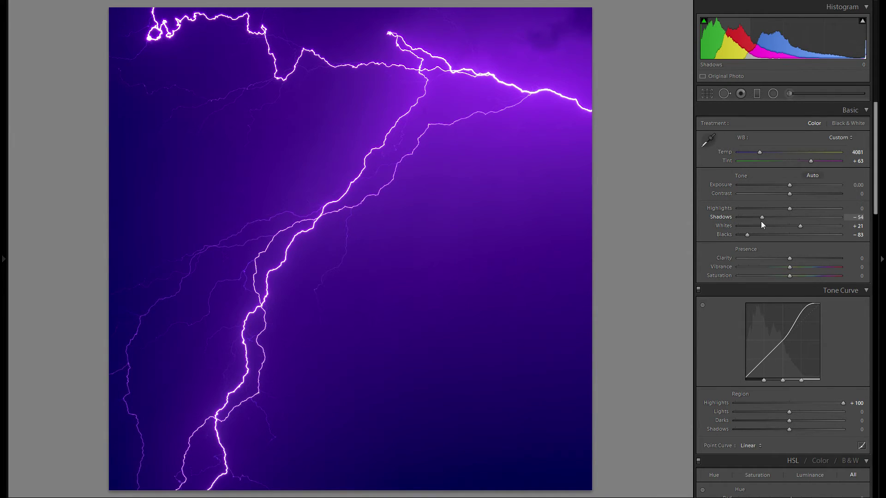
left_click_drag(818, 217, 755, 223)
double_click(726, 218)
left_click(763, 216)
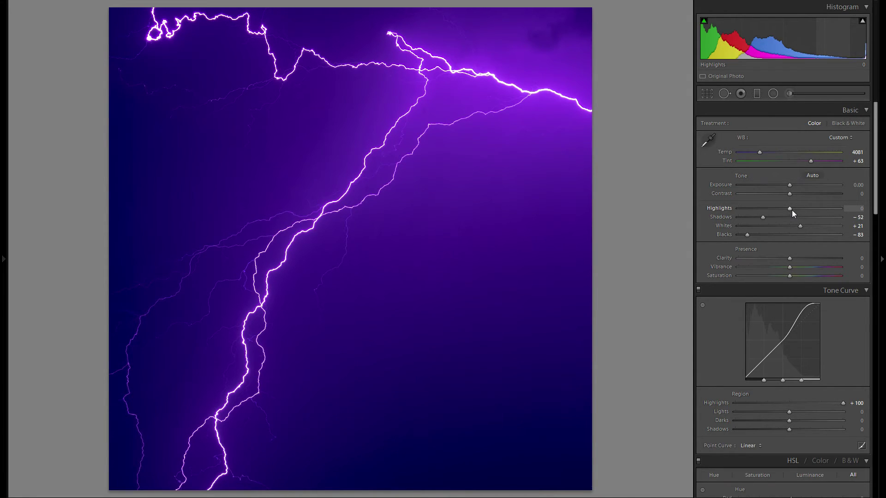
left_click_drag(791, 209, 823, 199)
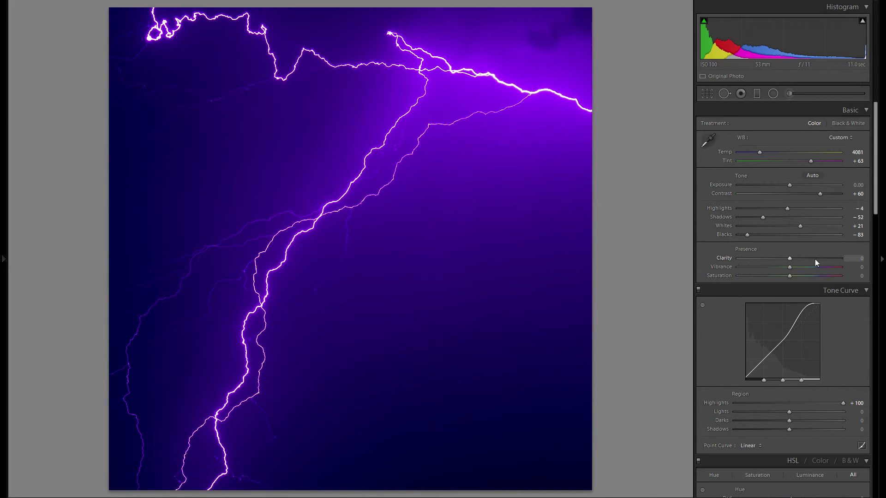
- Set Clarity to +49, then try Vibrance higher and reset it to 0
mouse_move(811, 259)
left_mouse_down()
mouse_move(784, 259)
mouse_move(821, 258)
left_mouse_up()
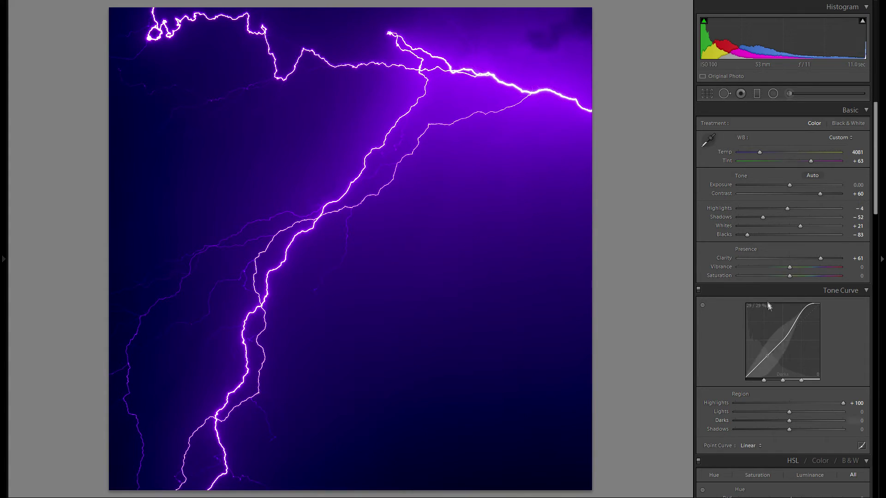
double_click(724, 258)
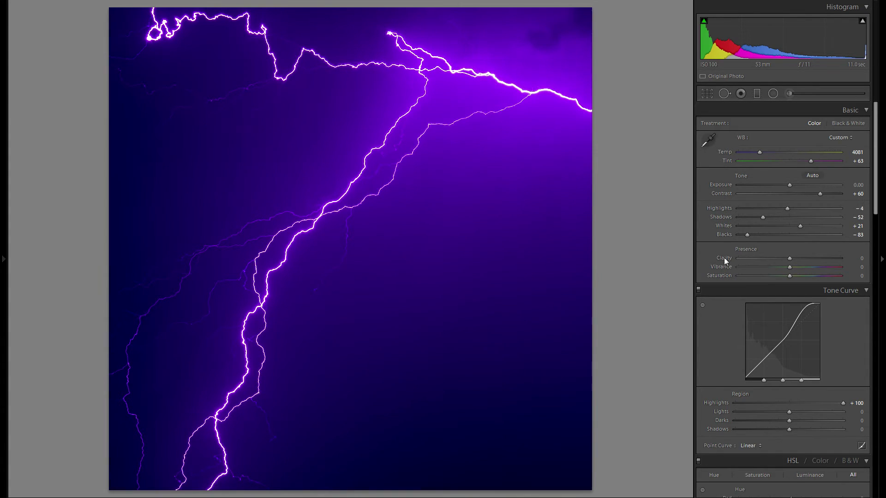
left_click(815, 257)
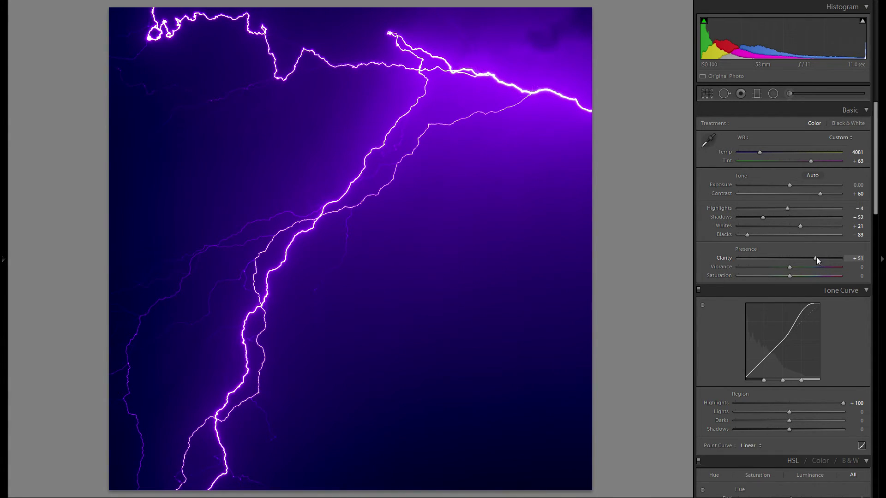
left_click(815, 259)
left_click(809, 267)
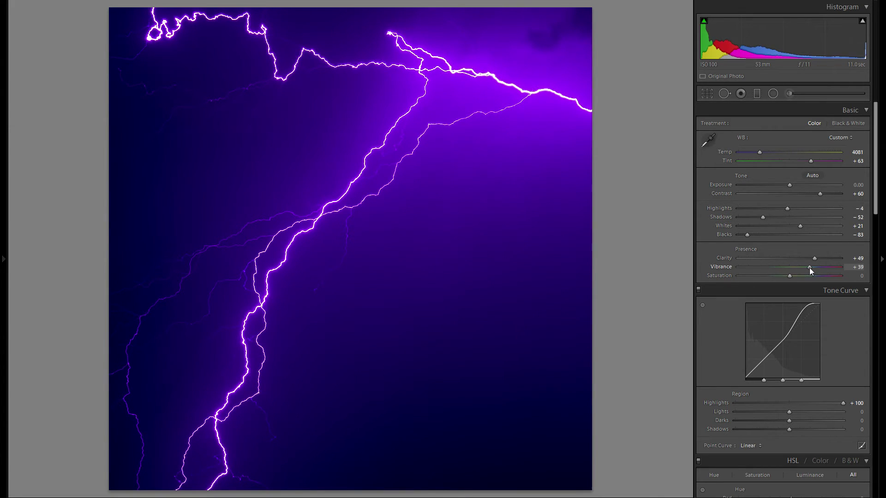
double_click(721, 267)
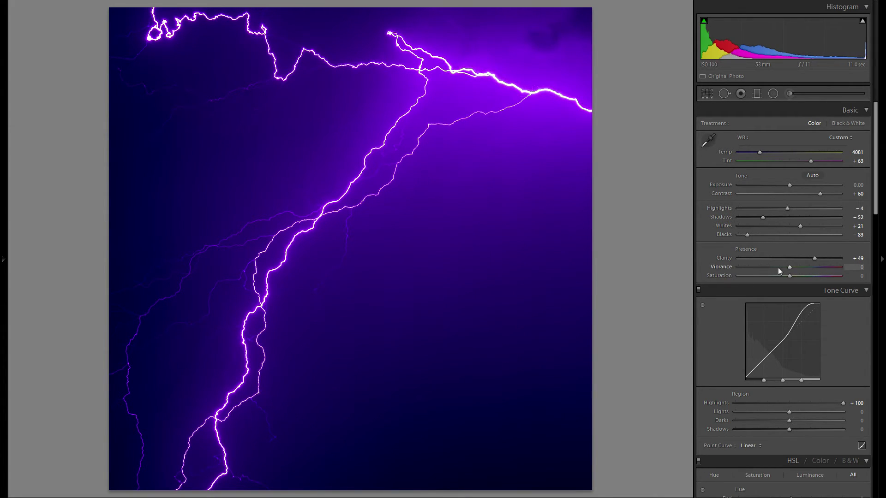
- Set tone curve regions to Lights +5, Darks −14 and Shadows +13
scroll(779, 244, "down", 3)
scroll(775, 240, "down", 3)
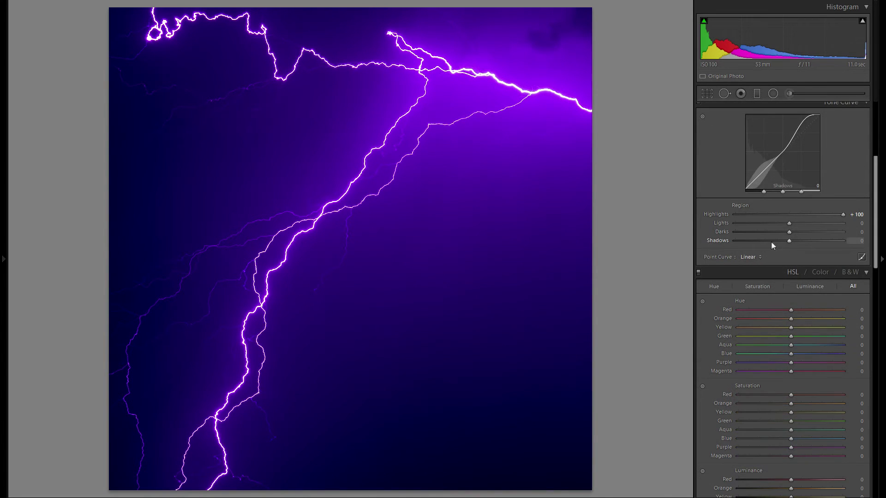
left_click(789, 224)
scroll(787, 226, "down", 4)
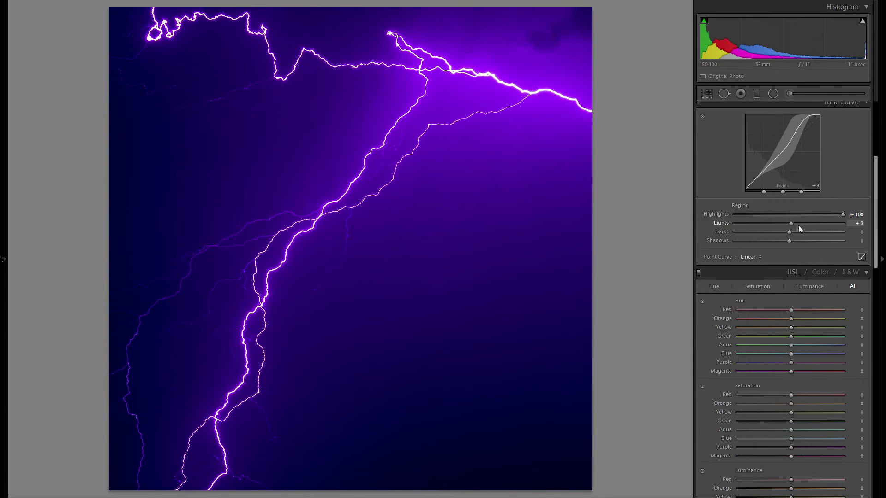
scroll(792, 225, "up", 6)
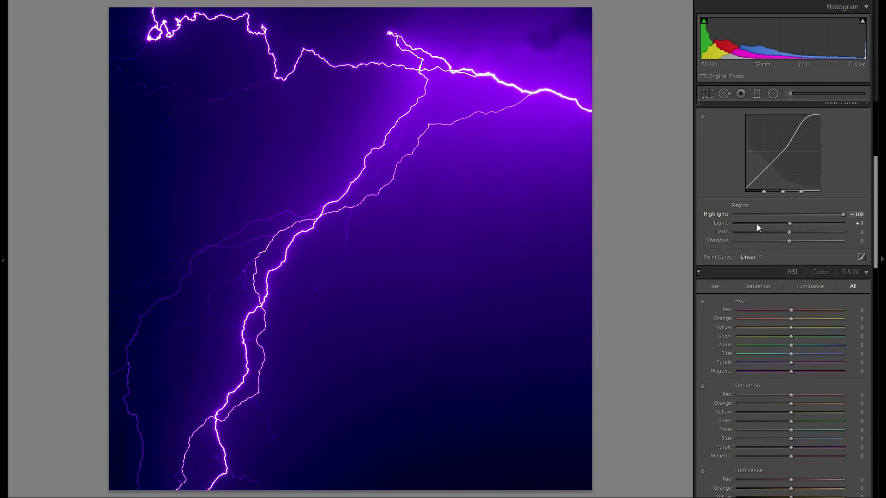
scroll(811, 233, "up", 3)
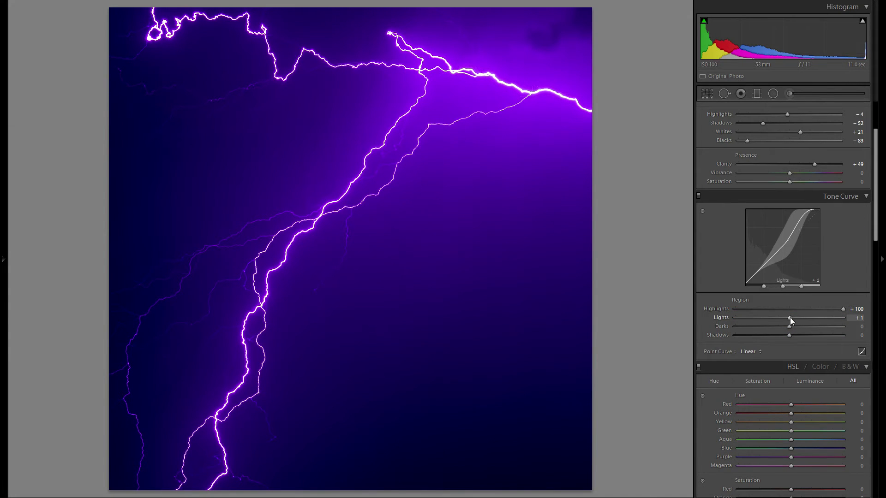
left_click_drag(789, 317, 797, 339)
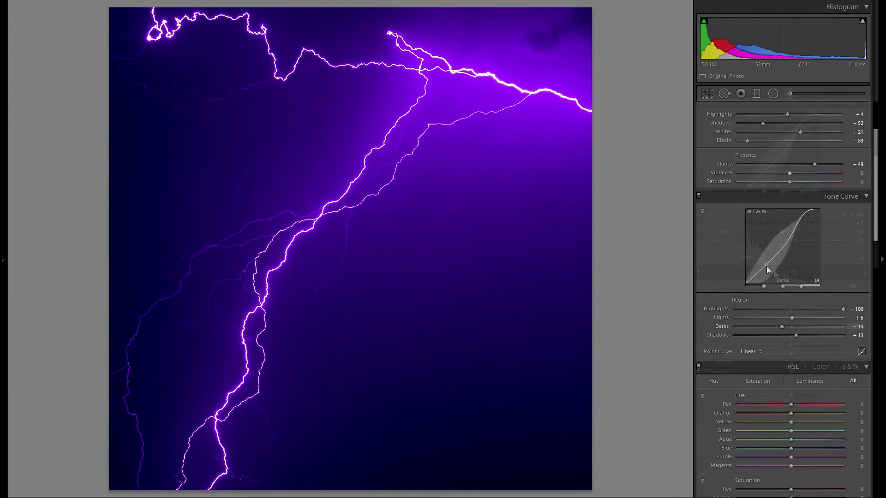
scroll(784, 272, "down", 3)
- Scroll down to the Detail panel and zoom the photo to 1:1 on the sky
scroll(787, 283, "down", 3)
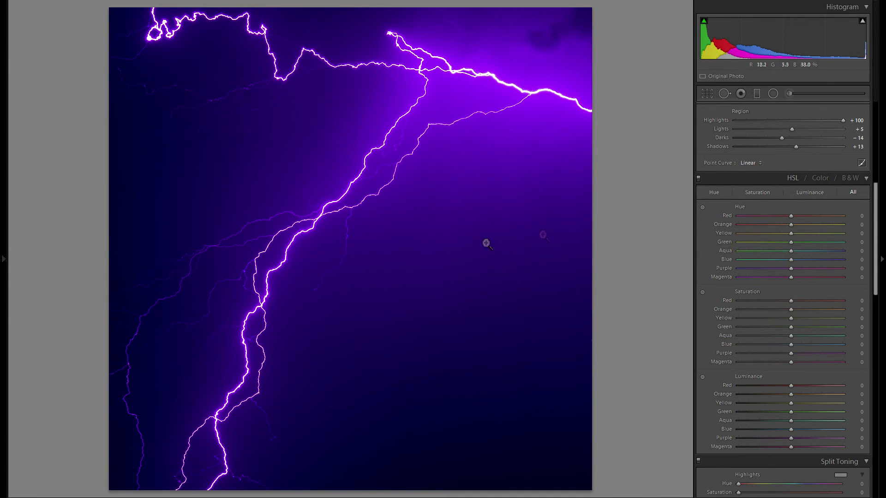
scroll(780, 269, "down", 6)
scroll(787, 267, "down", 3)
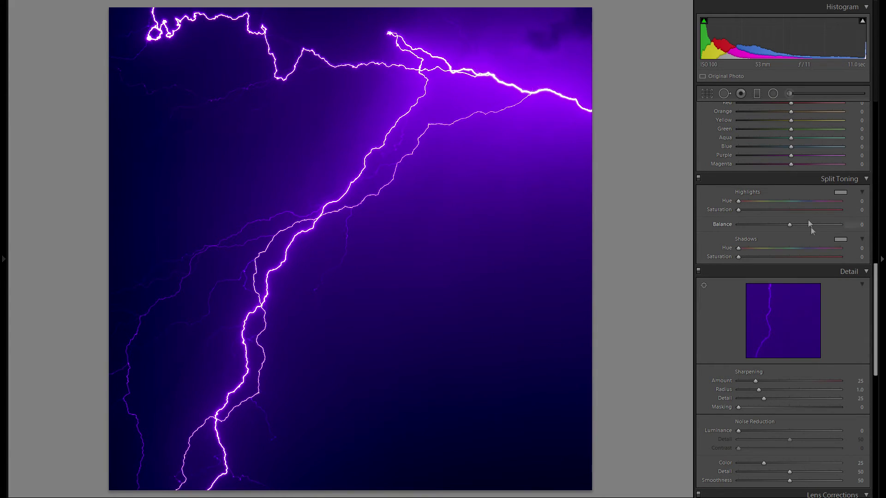
scroll(804, 240, "down", 3)
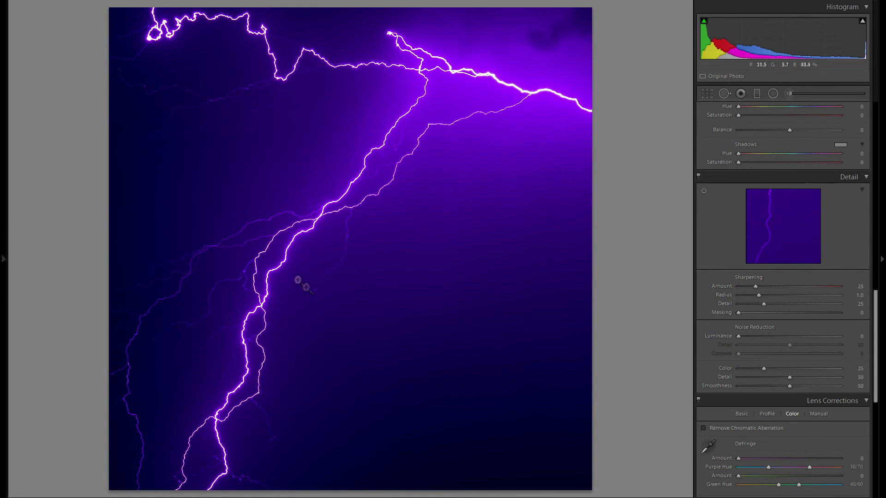
left_click(368, 283)
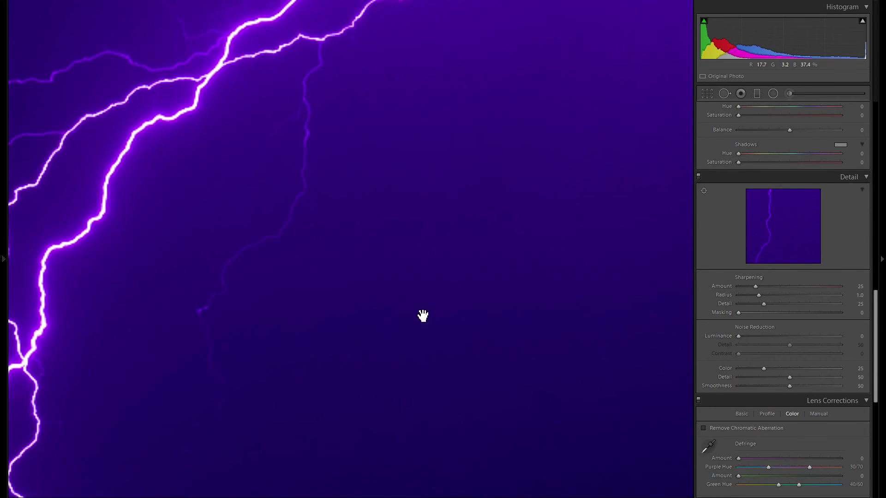
- Set Luminance noise reduction to 51, checking the sky at 1:1, then return to full view
left_click_drag(299, 265, 552, 283)
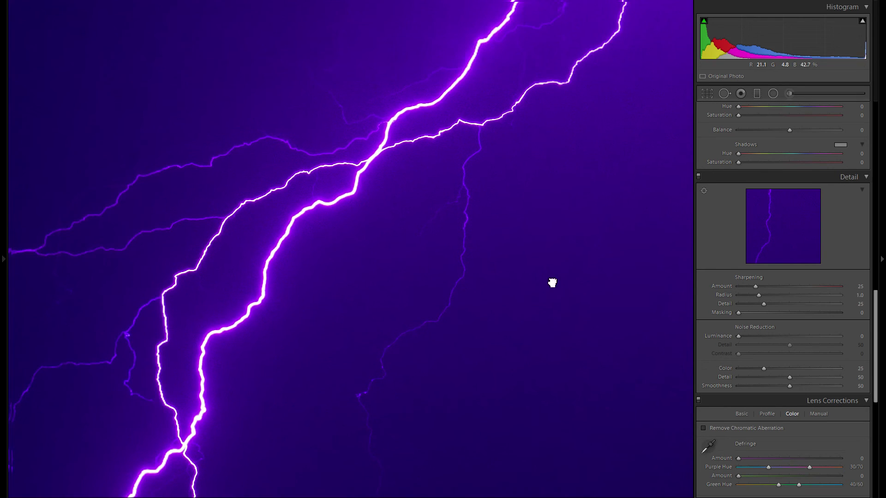
left_click_drag(512, 232, 420, 262)
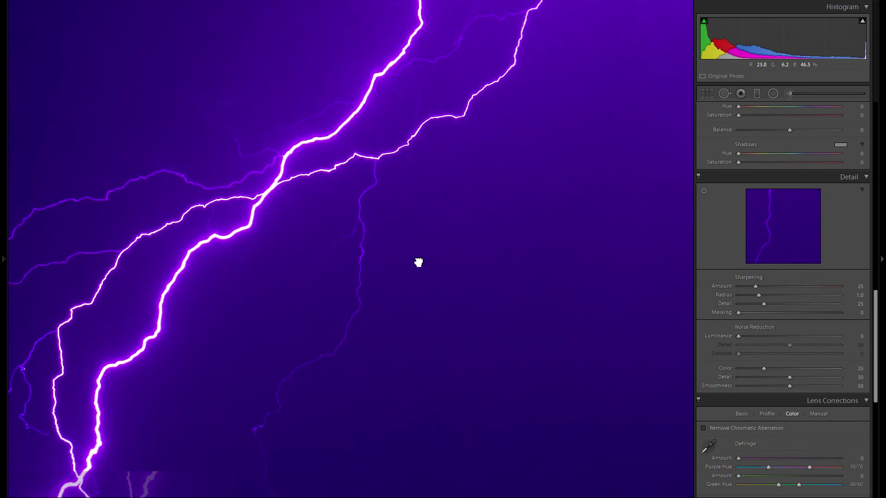
left_click_drag(555, 332, 403, 270)
left_click_drag(524, 310, 408, 278)
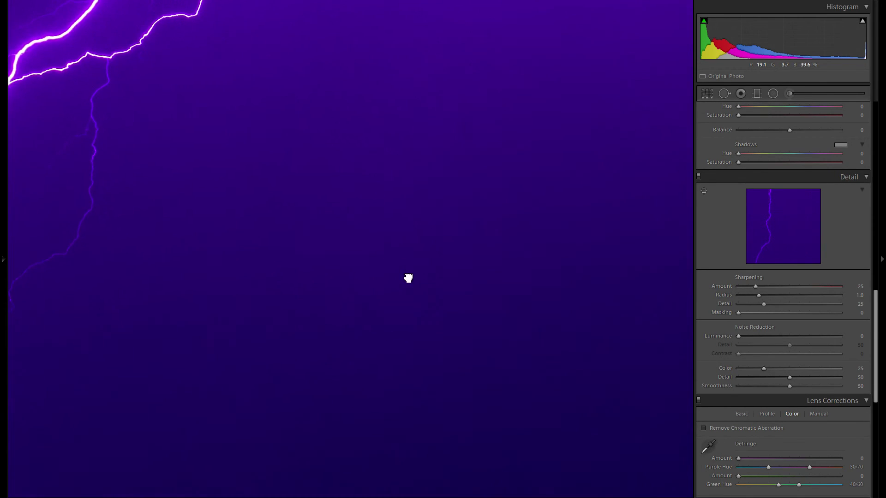
left_click_drag(470, 297, 401, 286)
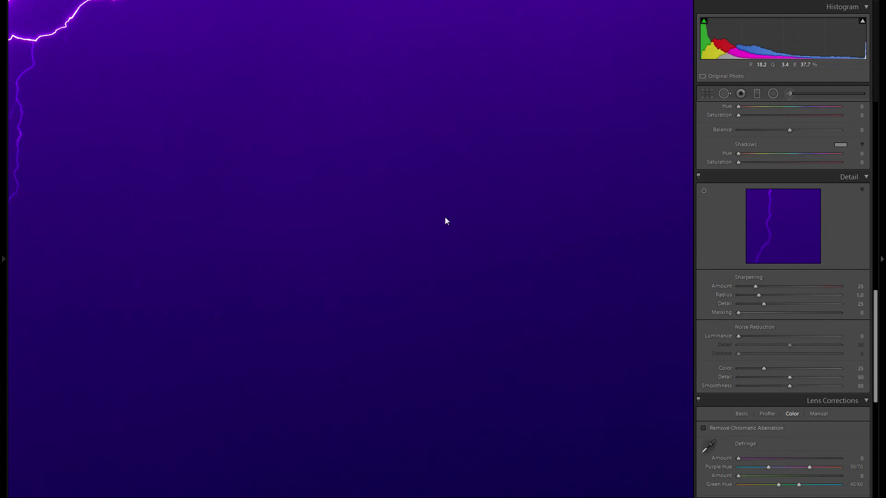
left_click_drag(444, 222, 584, 318)
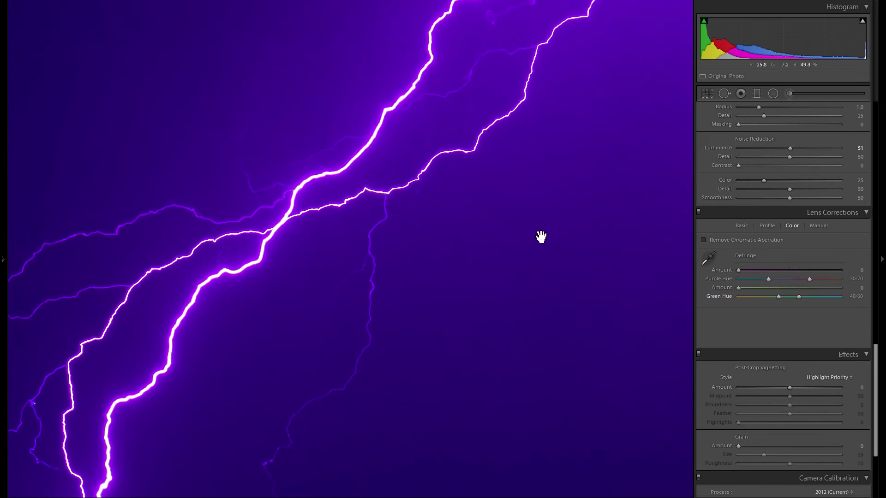
left_click_drag(540, 237, 540, 287)
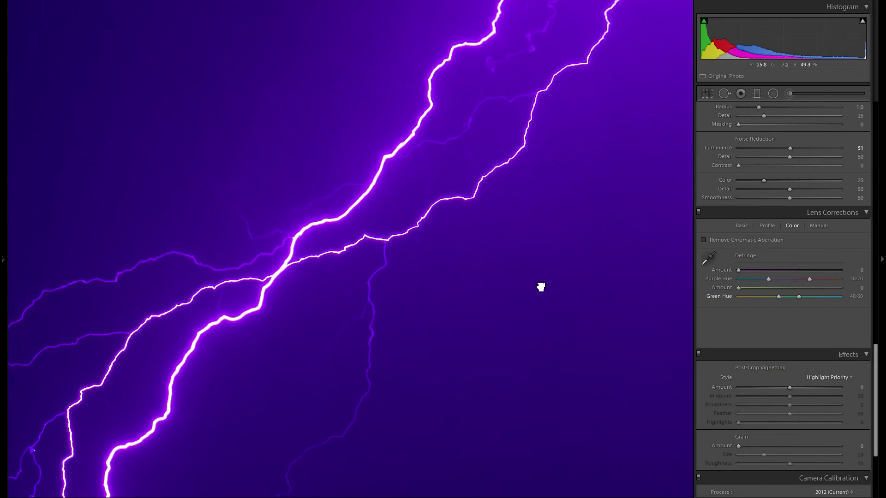
left_click(400, 257)
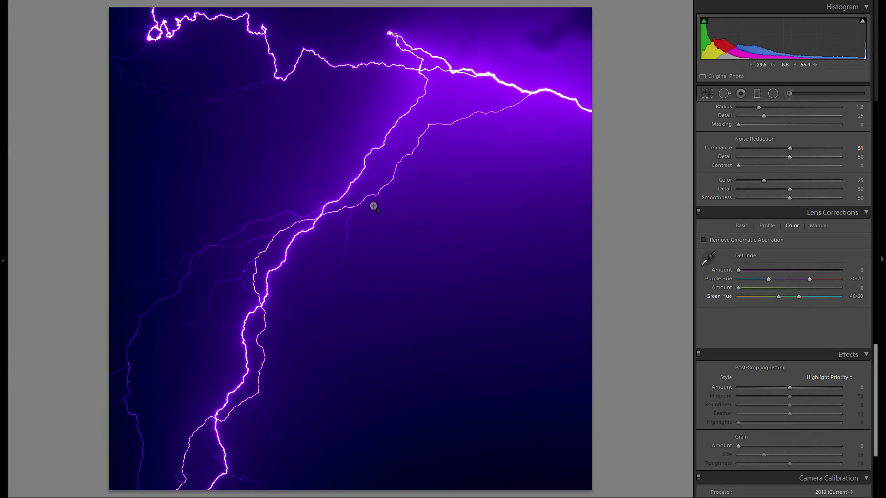
left_click(318, 217)
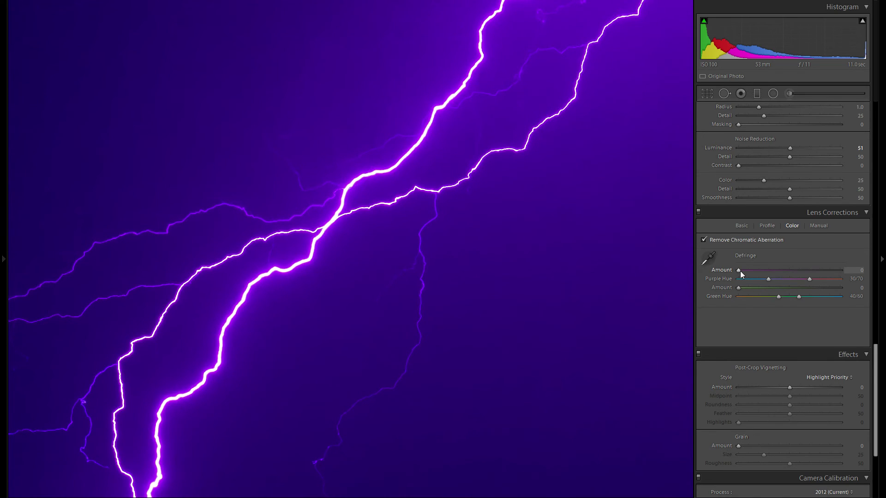
left_click_drag(741, 270, 789, 272)
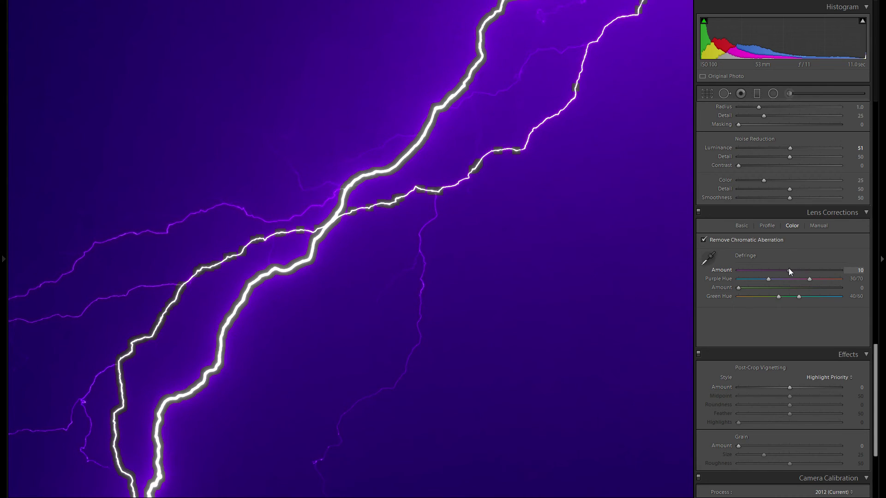
left_click_drag(788, 269, 819, 274)
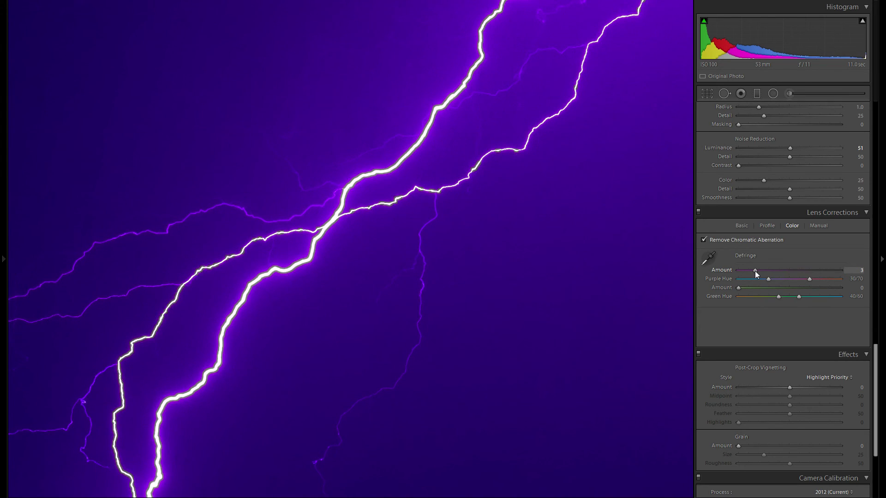
left_click_drag(751, 270, 718, 270)
left_click(341, 248)
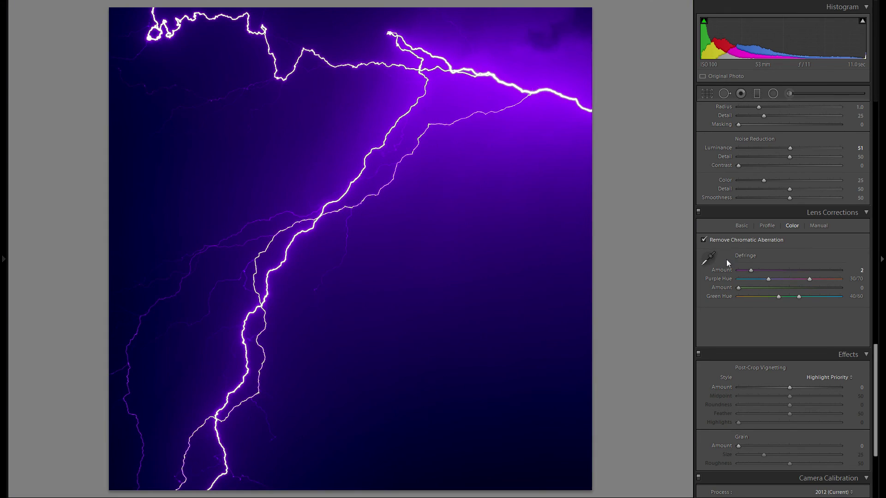
double_click(727, 272)
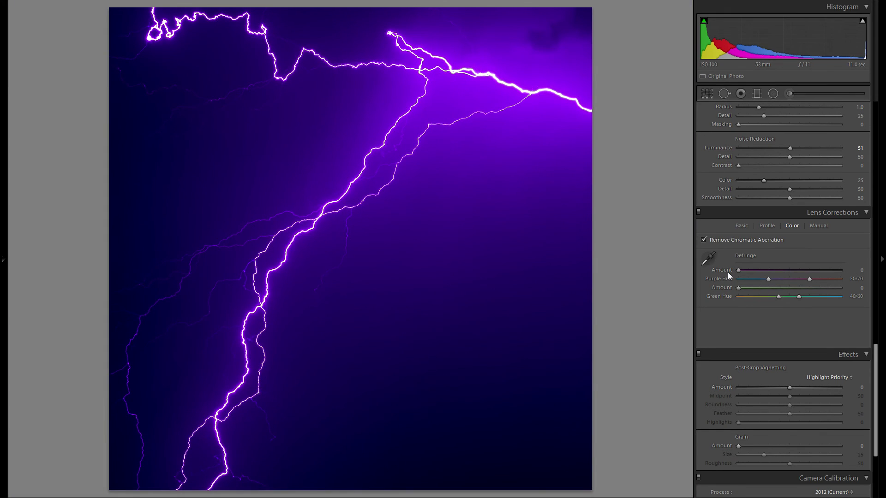
left_click(730, 241)
- Set Post-Crop Vignetting Amount to −5 after trying stronger values
scroll(774, 256, "up", 5)
scroll(774, 260, "down", 8)
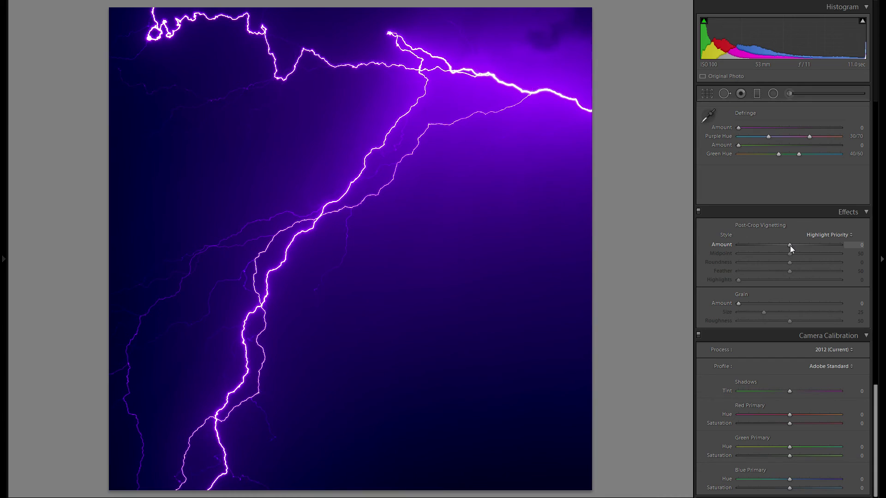
left_click_drag(790, 246, 787, 245)
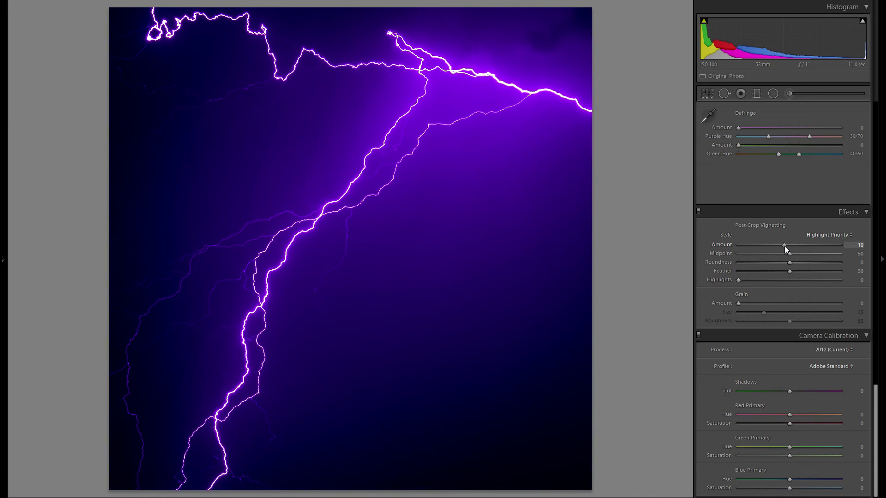
left_click_drag(784, 245, 765, 243)
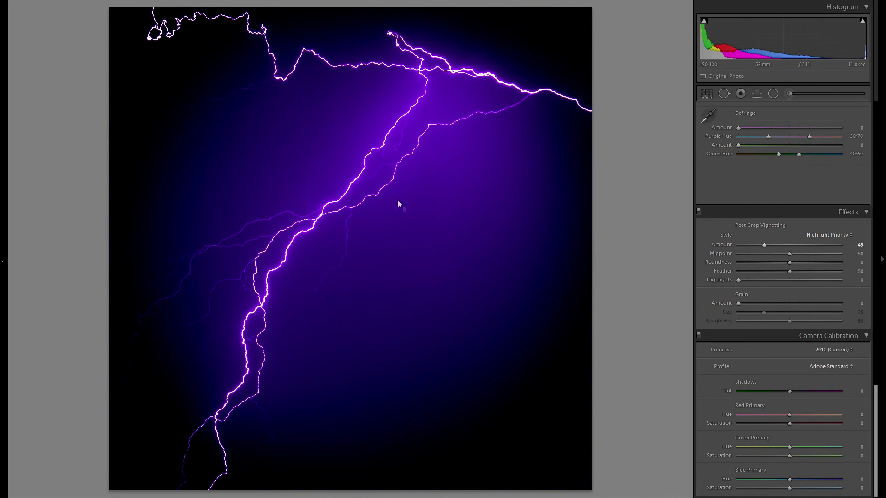
left_click_drag(726, 243, 789, 242)
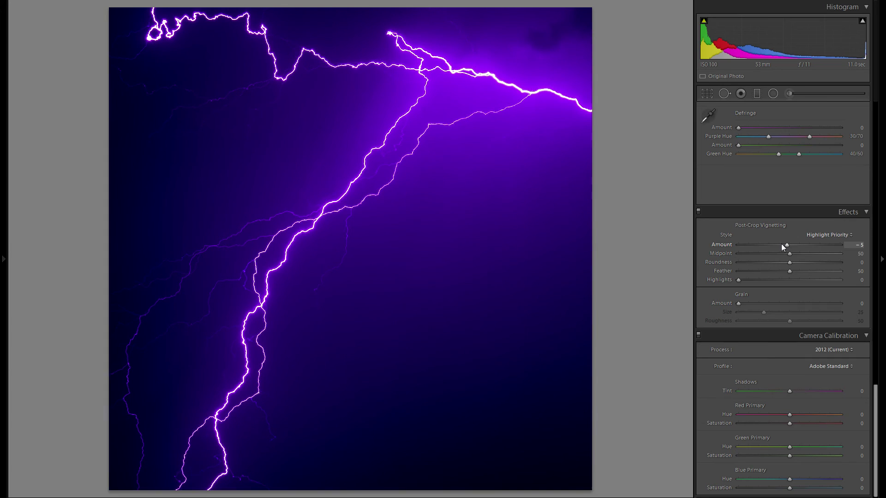
scroll(755, 270, "up", 10)
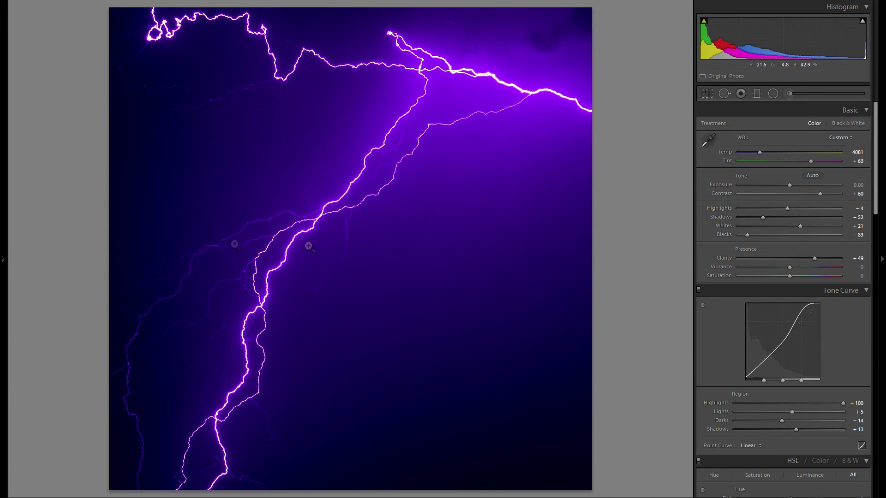
- In the left panel's History, view the original Create Virtual Copy state, then return to the latest Post-Crop Vignette step
left_click(4, 239)
scroll(51, 250, "down", 20)
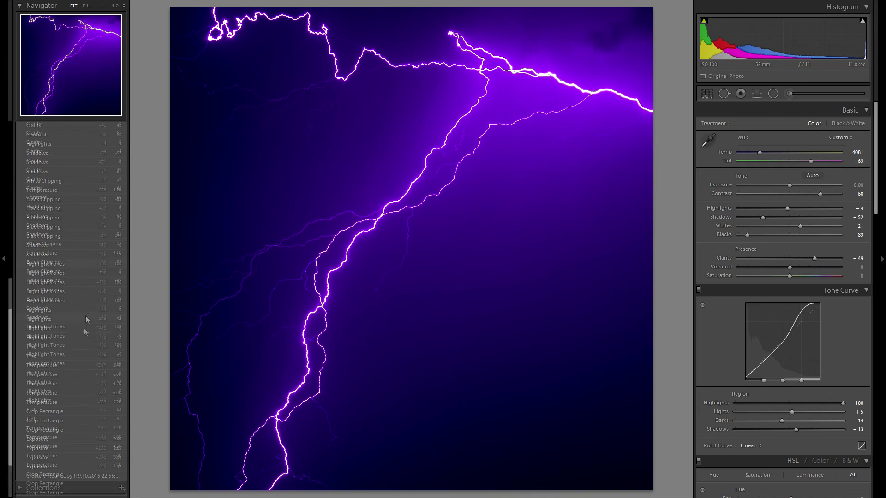
left_click(70, 479)
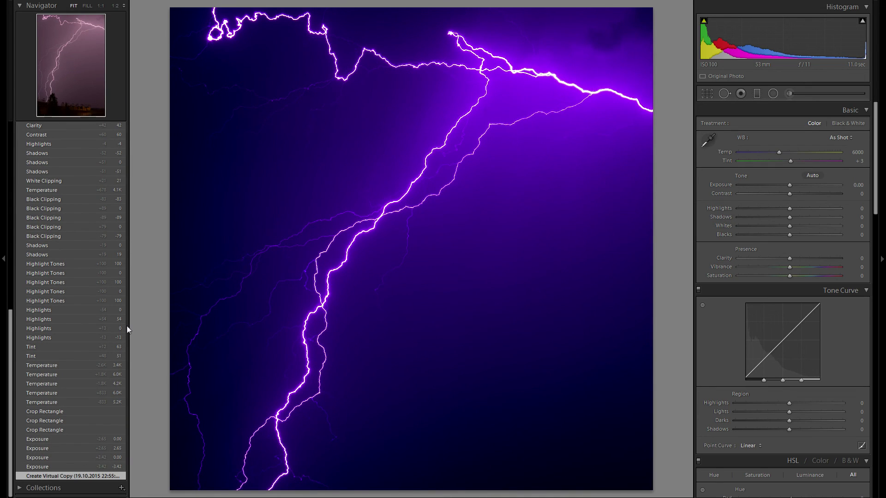
scroll(93, 330, "up", 20)
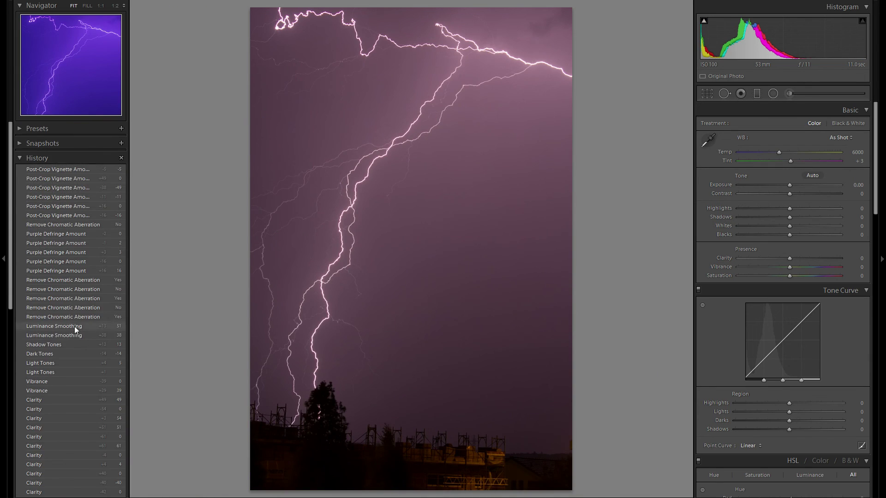
left_click(69, 170)
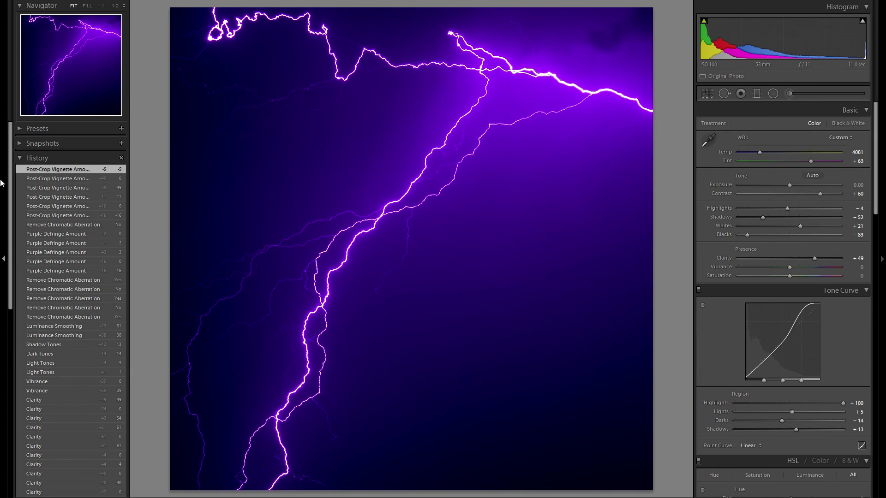